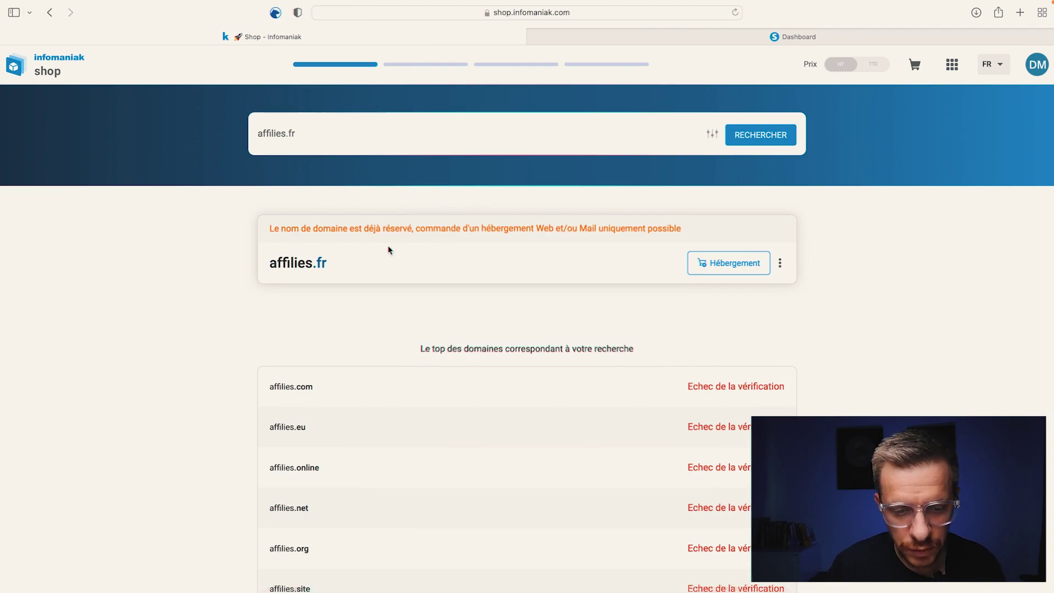
Step: Show the ordering options (three-dot menu by Hébergement) for the reserved affilies.fr domain
left_click(780, 264)
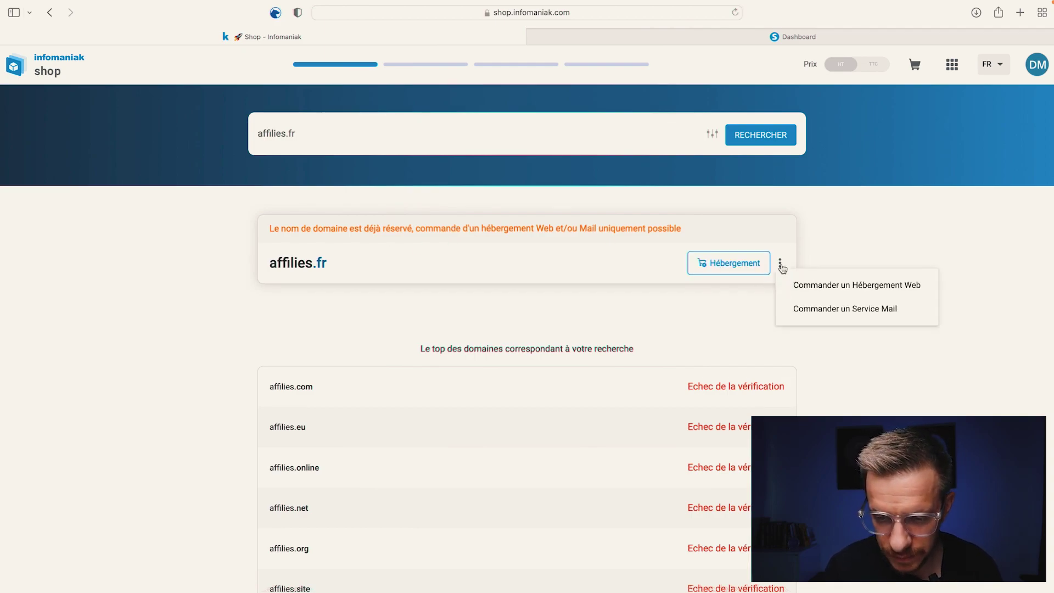
Step: Order a Service Mail for affilies.fr with 1 free address and no website
left_click(835, 310)
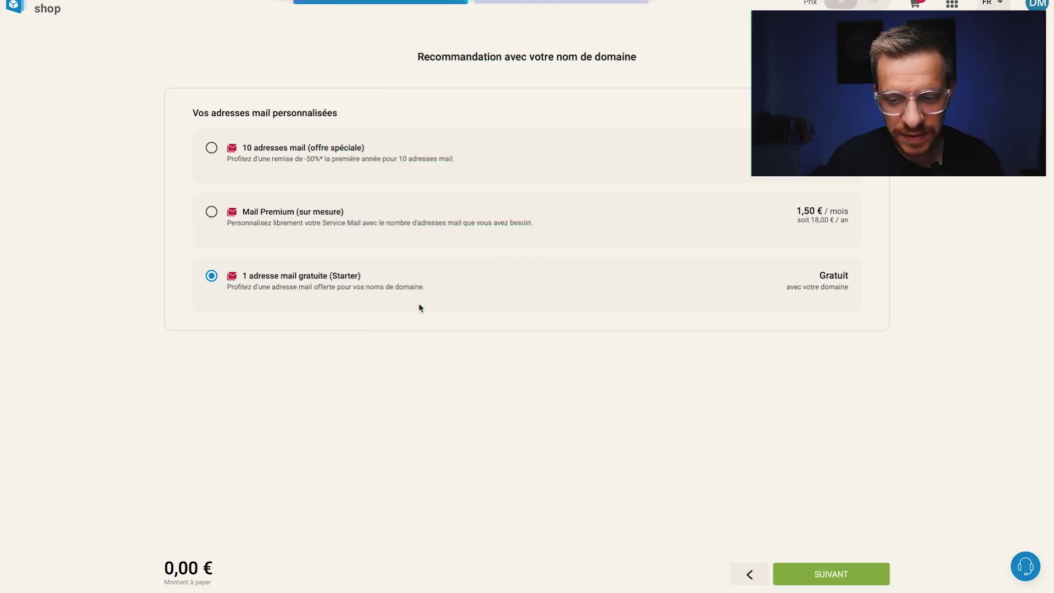
left_click(832, 574)
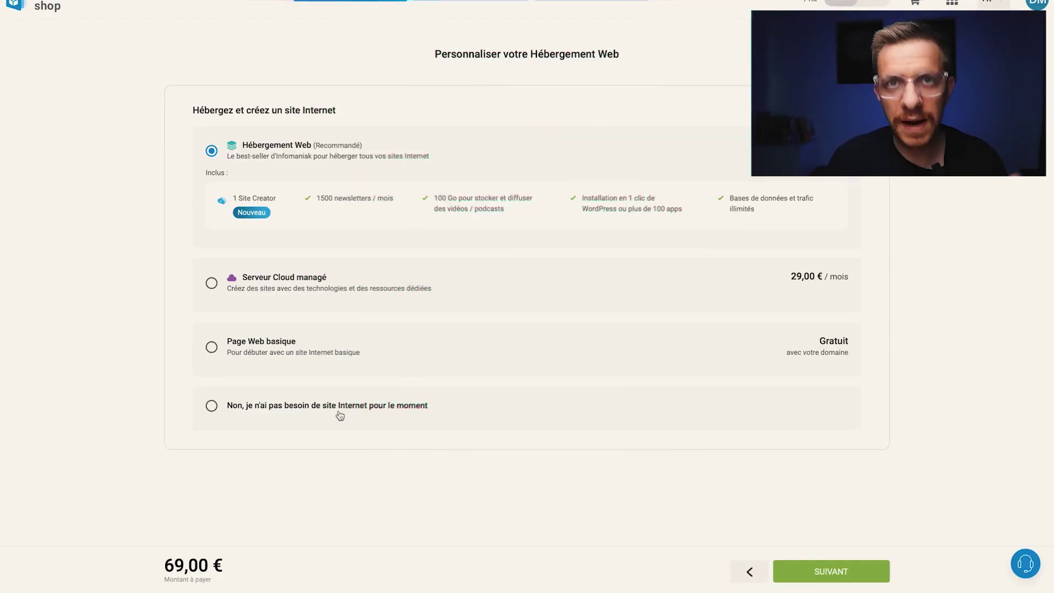
left_click(340, 415)
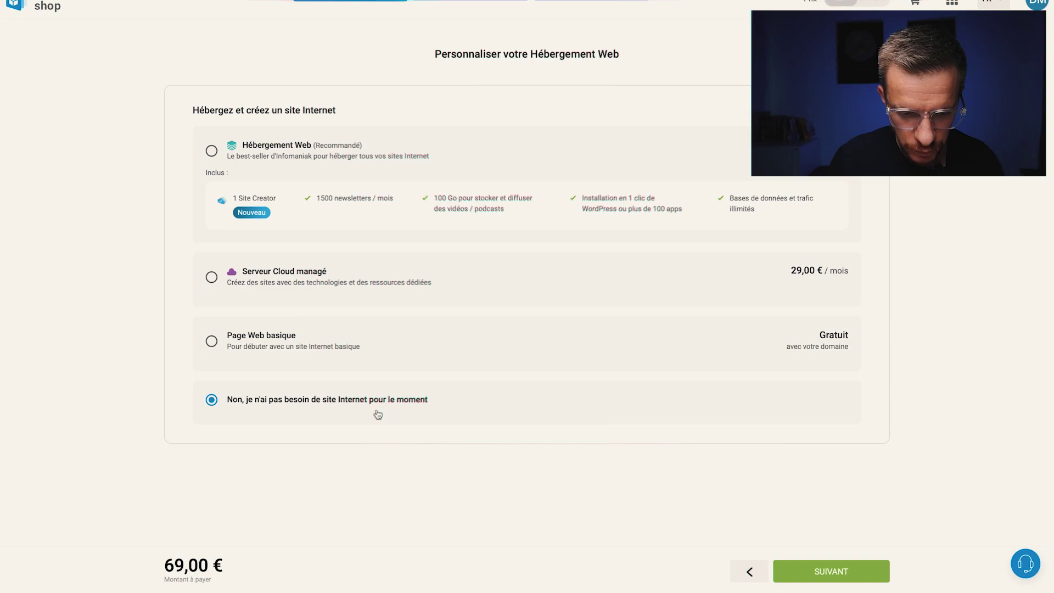
left_click(855, 572)
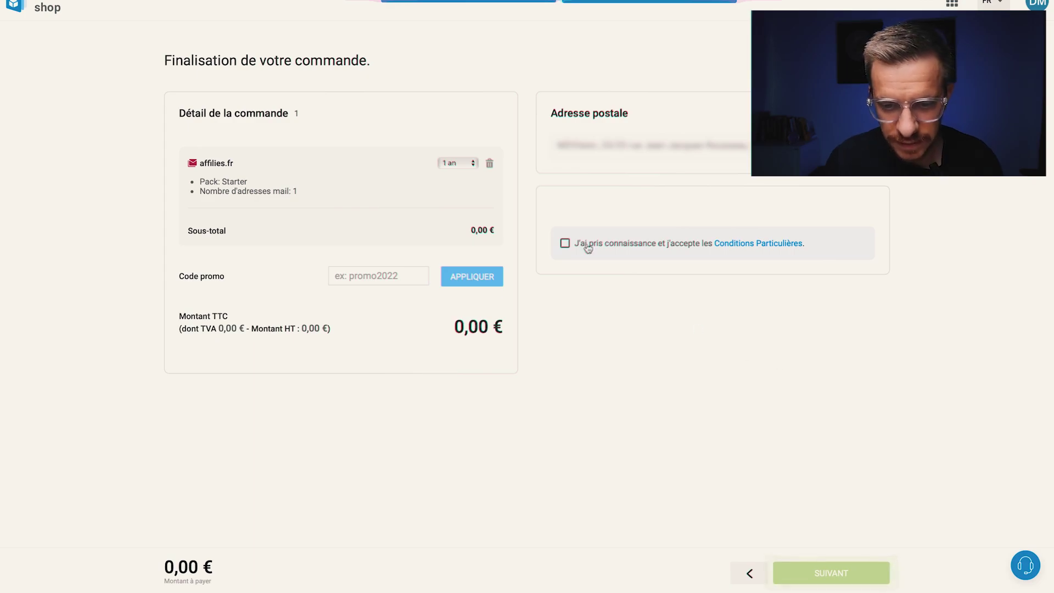
Step: Accept the Conditions Particulières, place the 0,00 € order, and scroll to the Manager's Produits
left_click(564, 245)
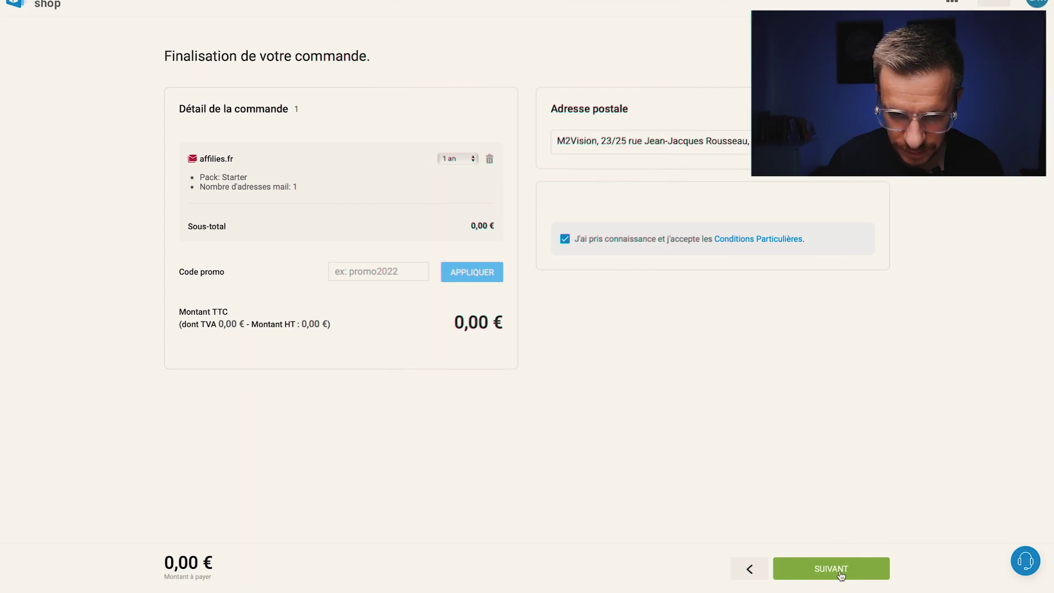
left_click(840, 575)
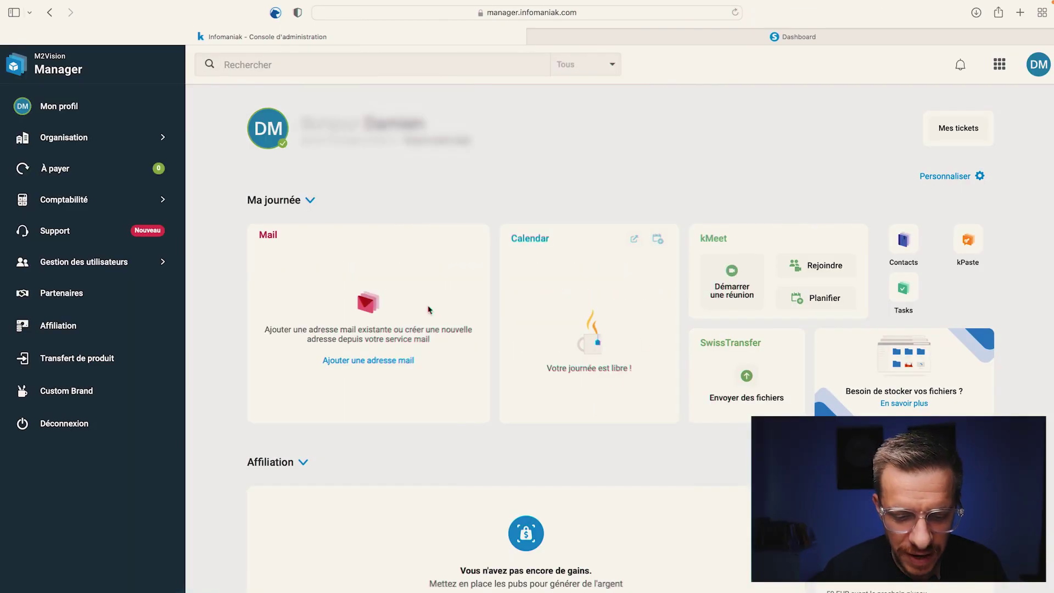
scroll(428, 310, "down", 7)
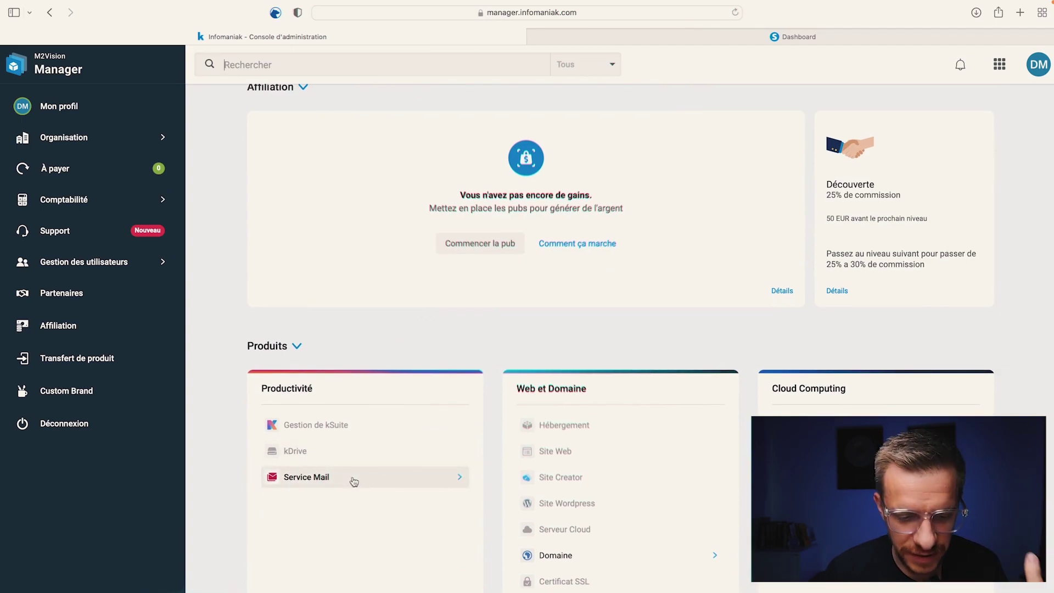
Step: In affilies.fr's Service Mail, start a new mail address, enter its name, and continue
left_click(354, 481)
left_click(299, 484)
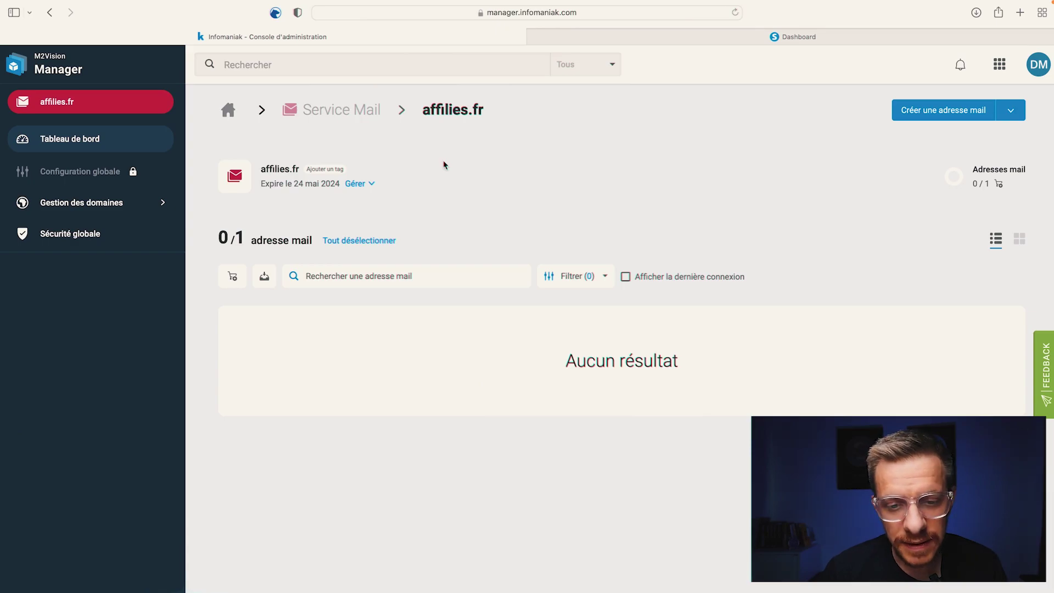
left_click(934, 121)
left_click(367, 262)
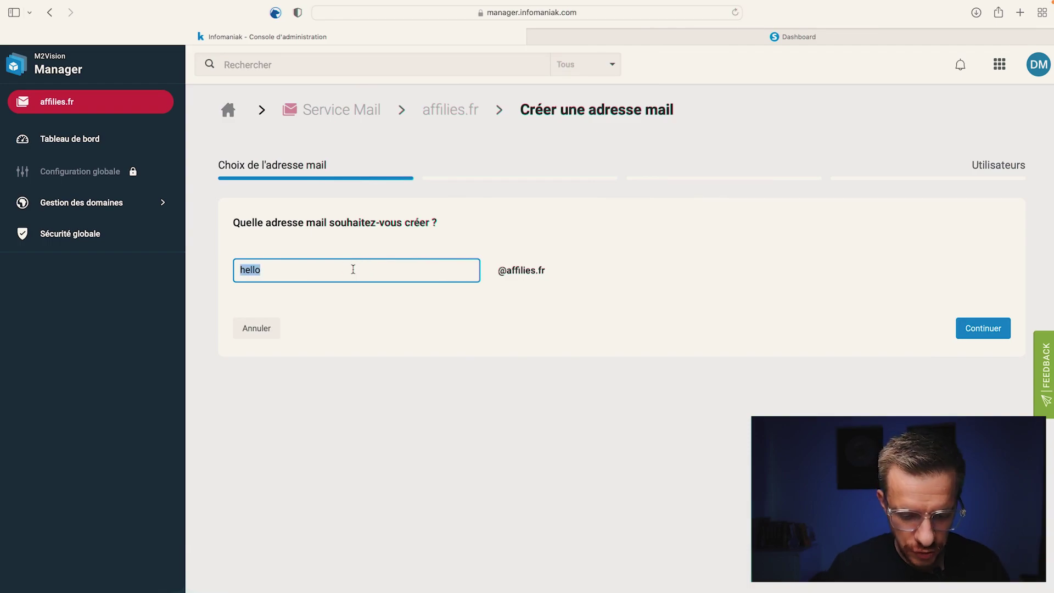
left_click(501, 270)
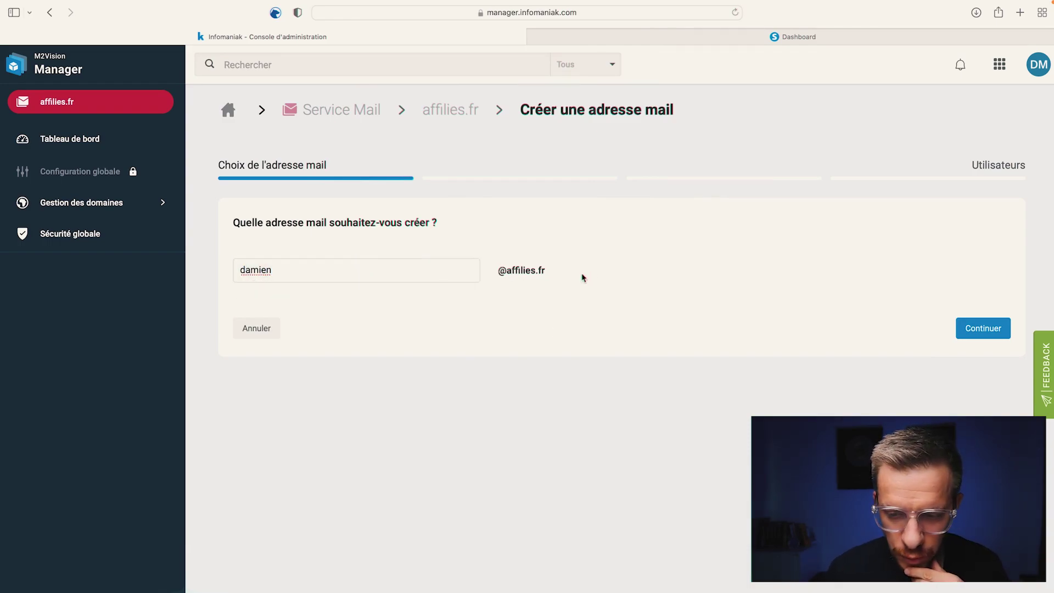
left_click(984, 329)
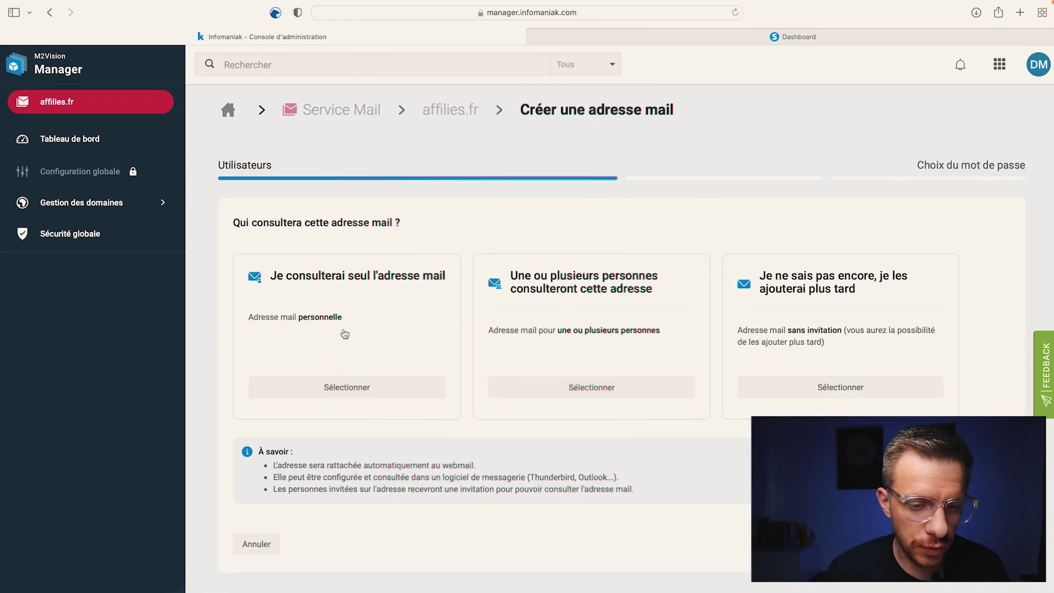
Step: Make it a single-user mailbox with a pasted password, then open it in webmail
left_click(370, 387)
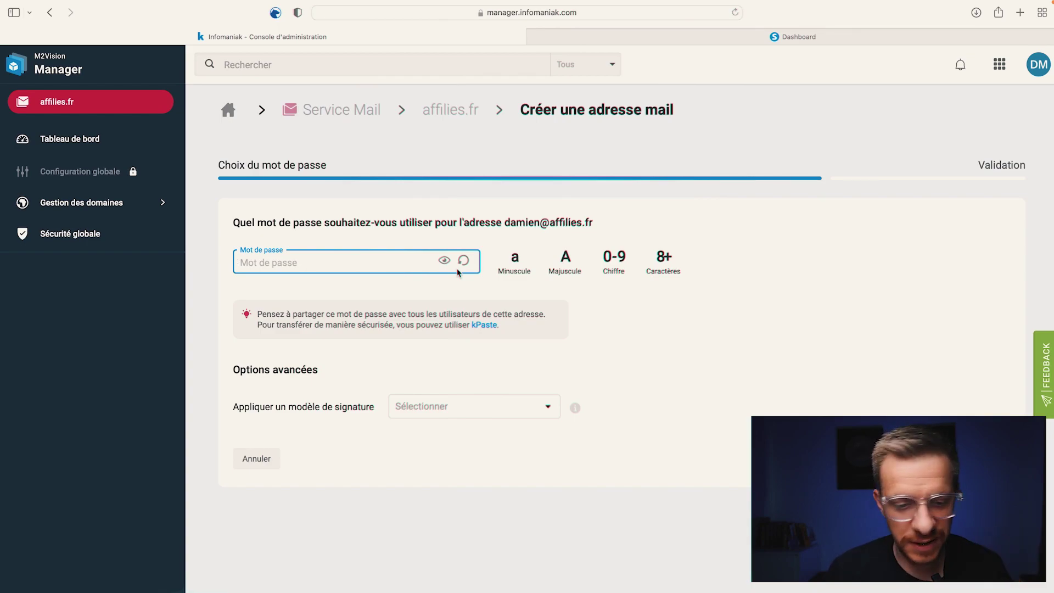
key("super+v")
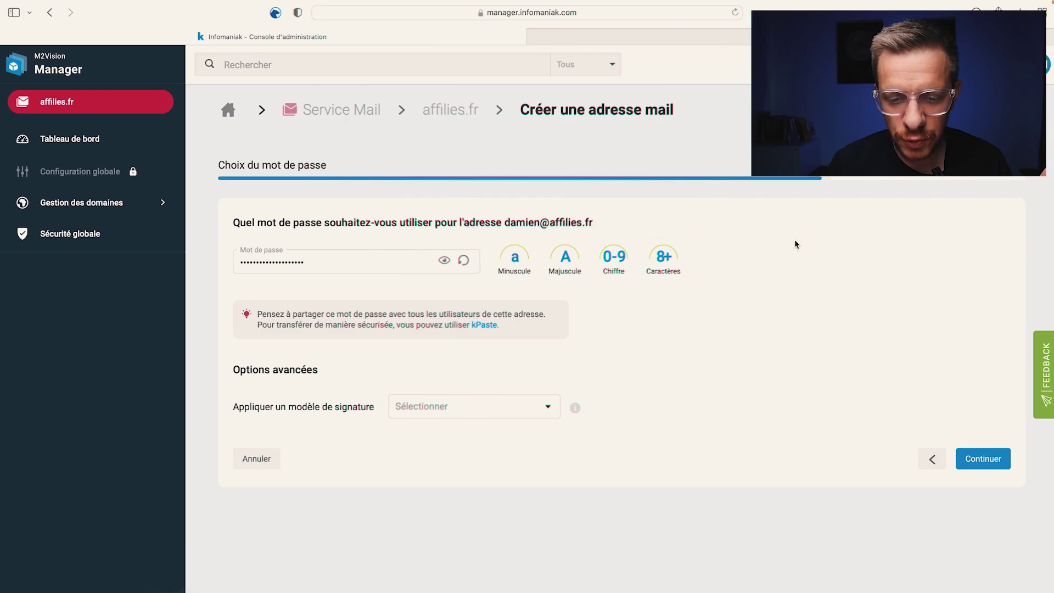
left_click(991, 460)
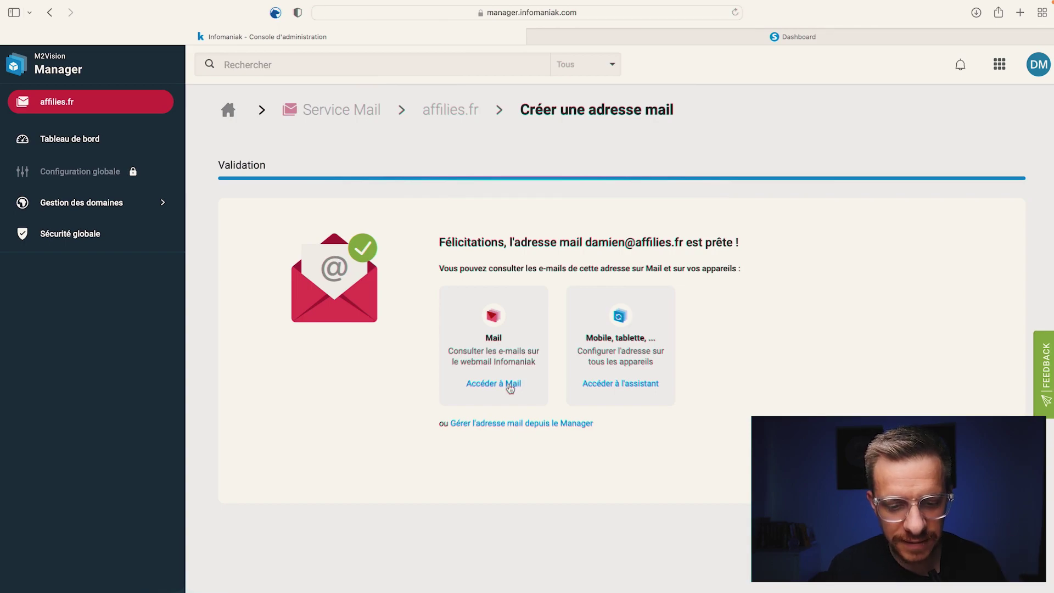
left_click(509, 384)
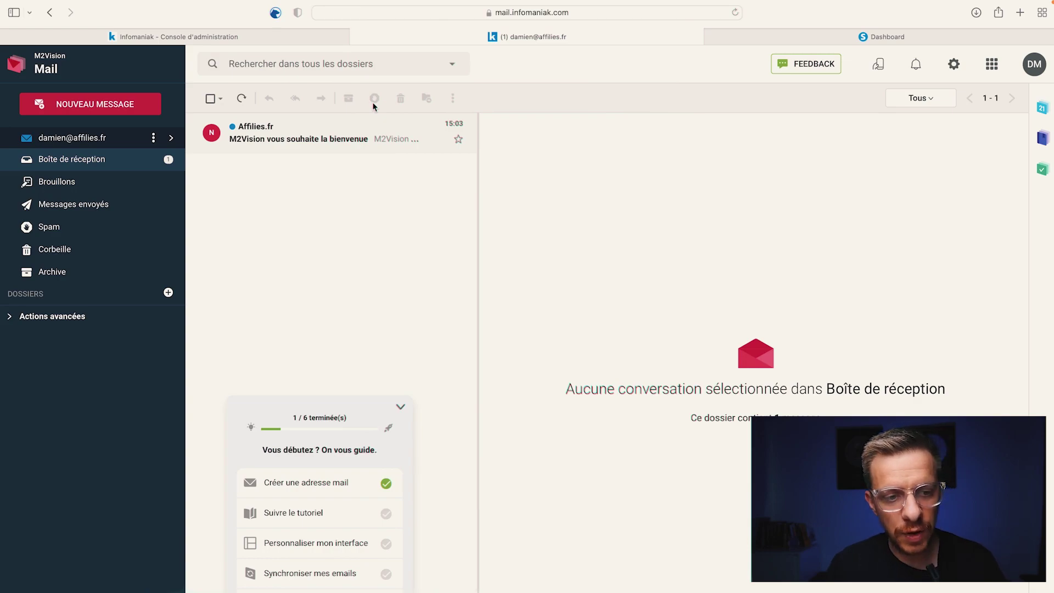
Step: Return to systeme.io's email settings and bring up the profile menu
left_click(724, 37)
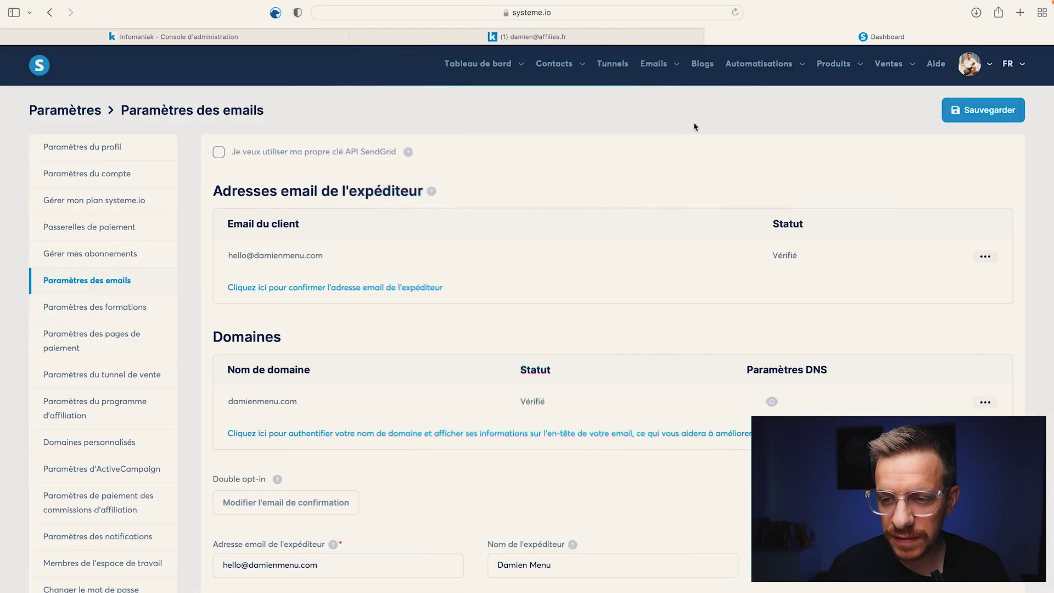
left_click(969, 64)
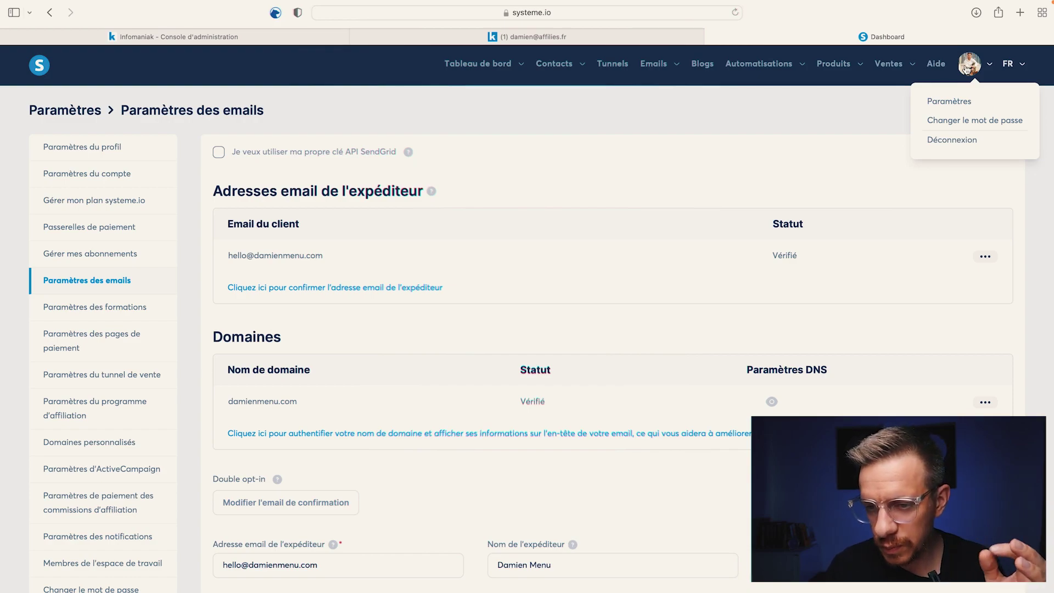
Step: Save the new affilies.fr address as a systeme.io sender, then open its confirmation email in webmail
left_click(624, 124)
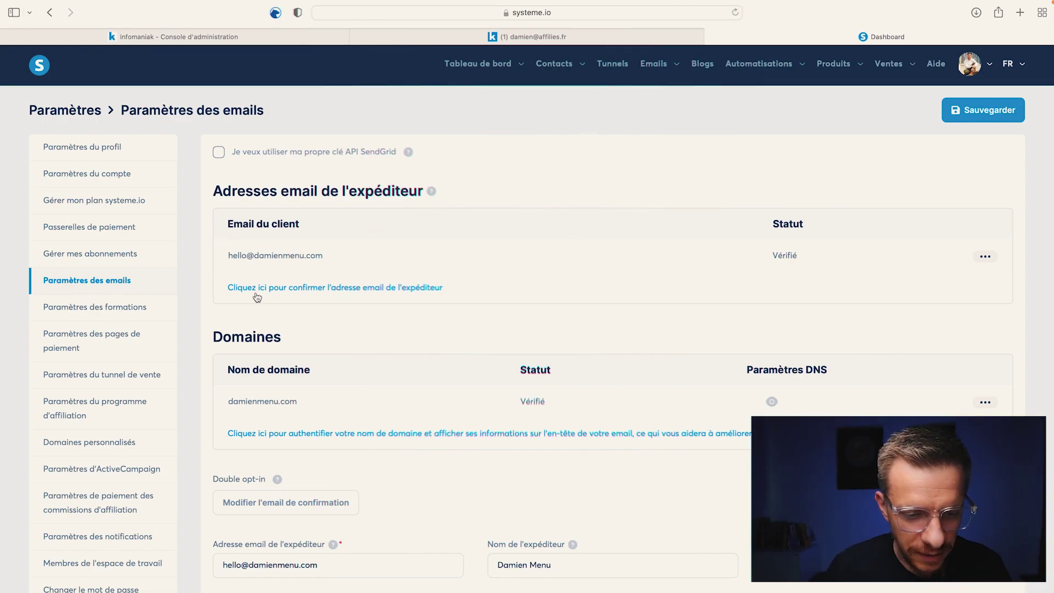
left_click(286, 294)
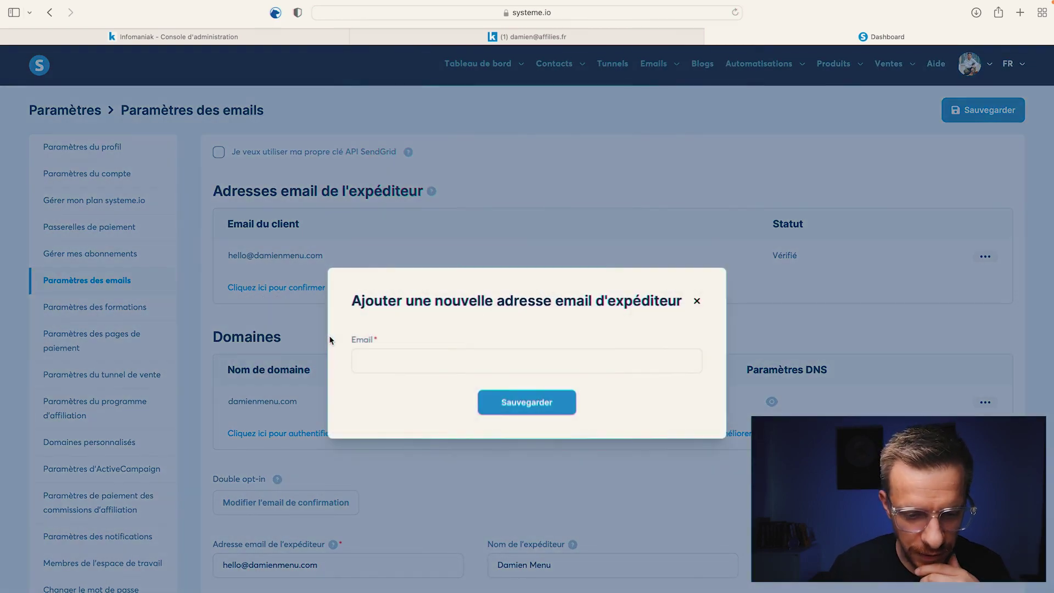
key("super+v")
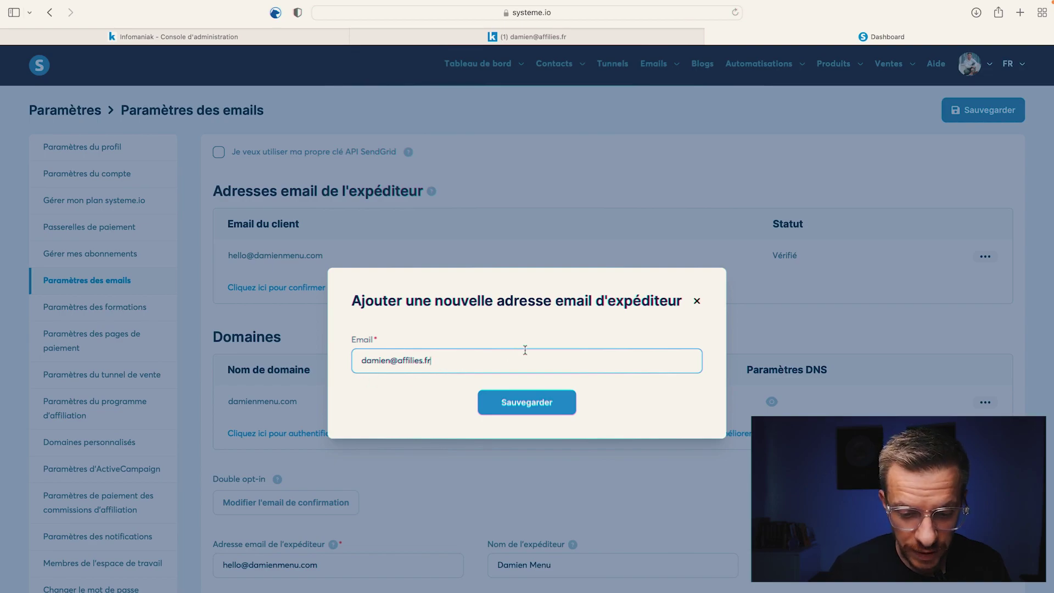
left_click(537, 403)
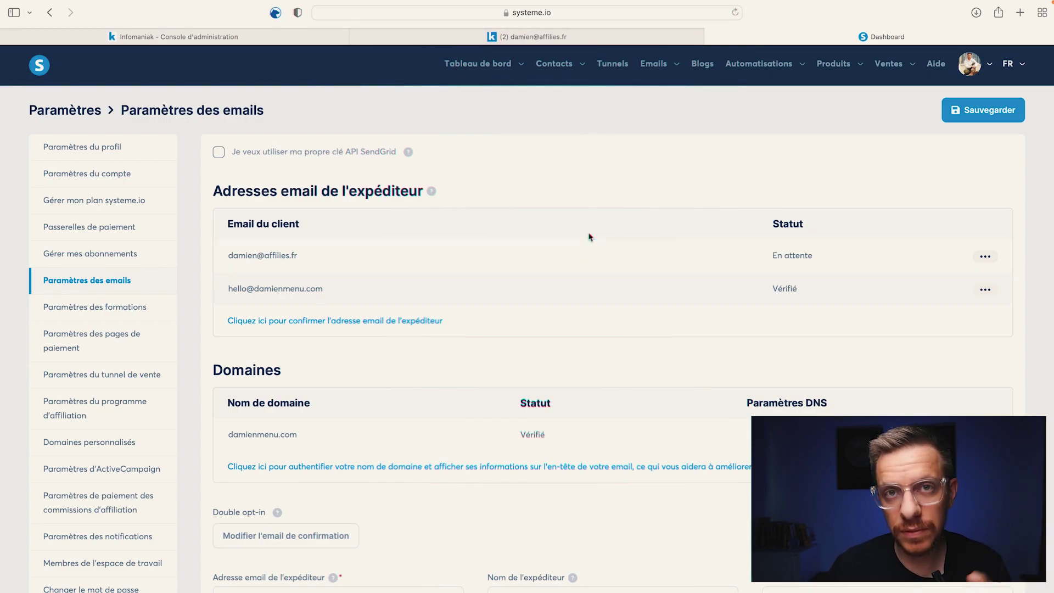
left_click(529, 36)
left_click(297, 138)
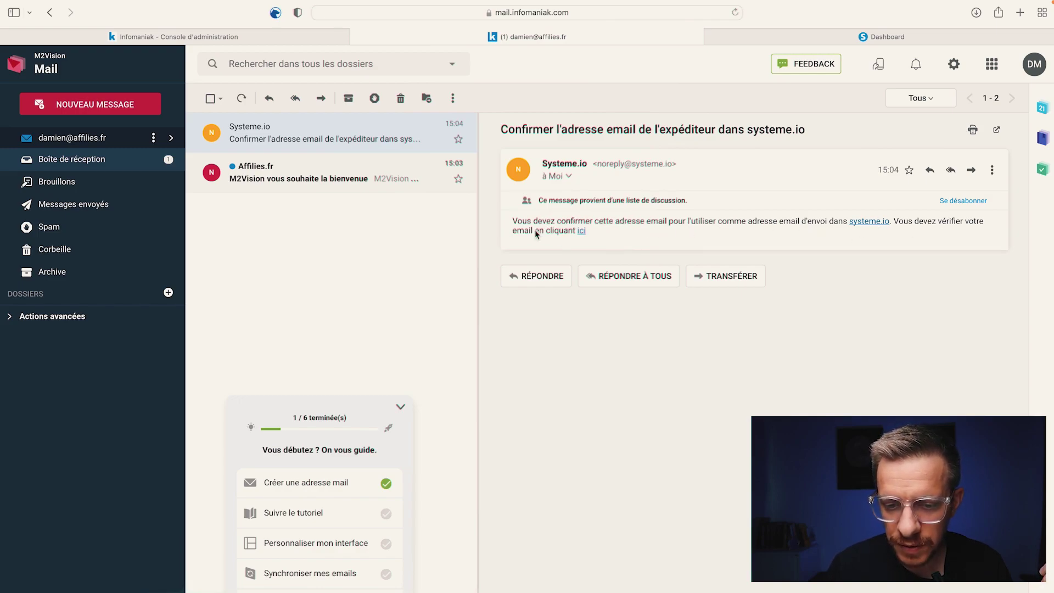
Step: Follow the email's confirmation link and tick 'Je décide d'y accéder tout de même'
left_click(581, 232)
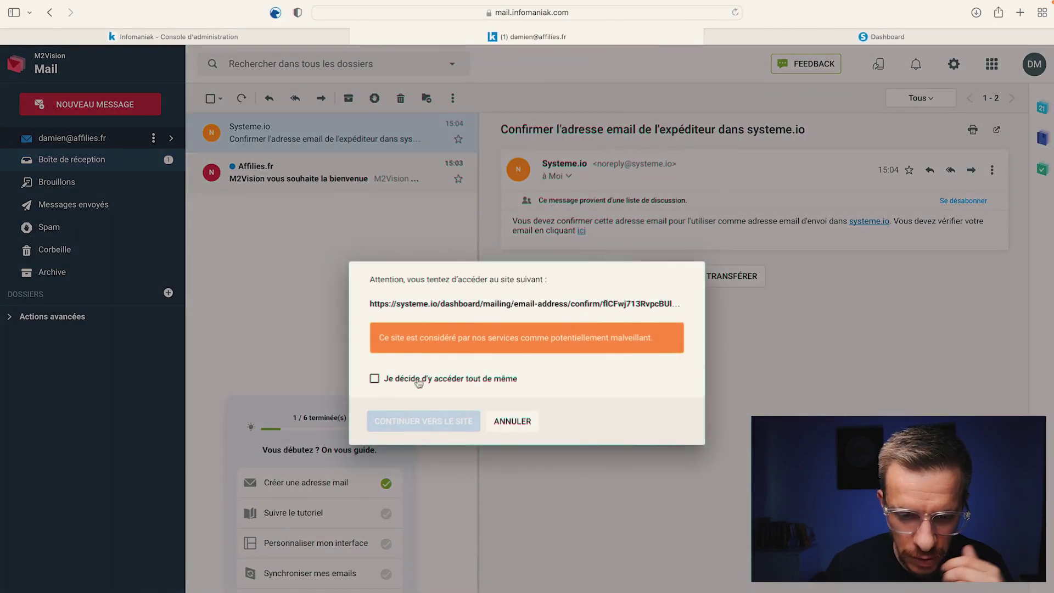
left_click(374, 378)
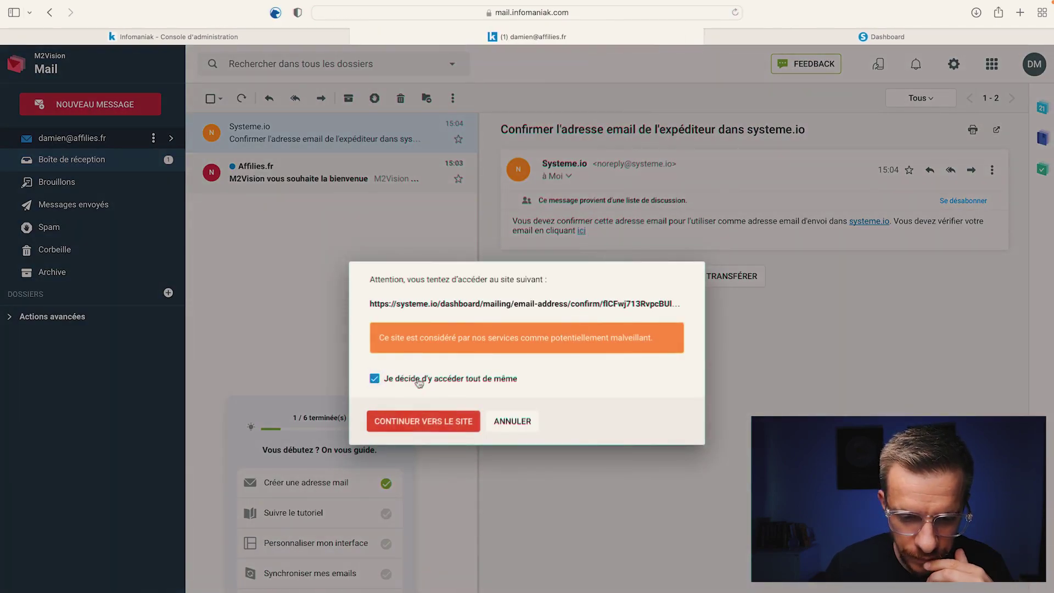
Step: Continue to systeme.io, confirm the sender address, and go back to the email settings
left_click(422, 423)
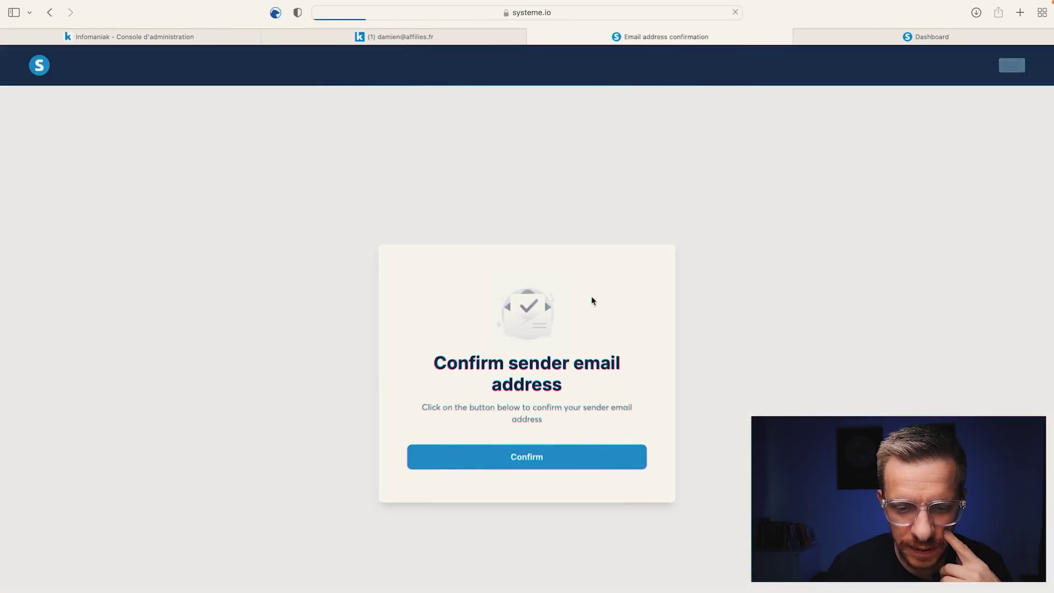
left_click(536, 463)
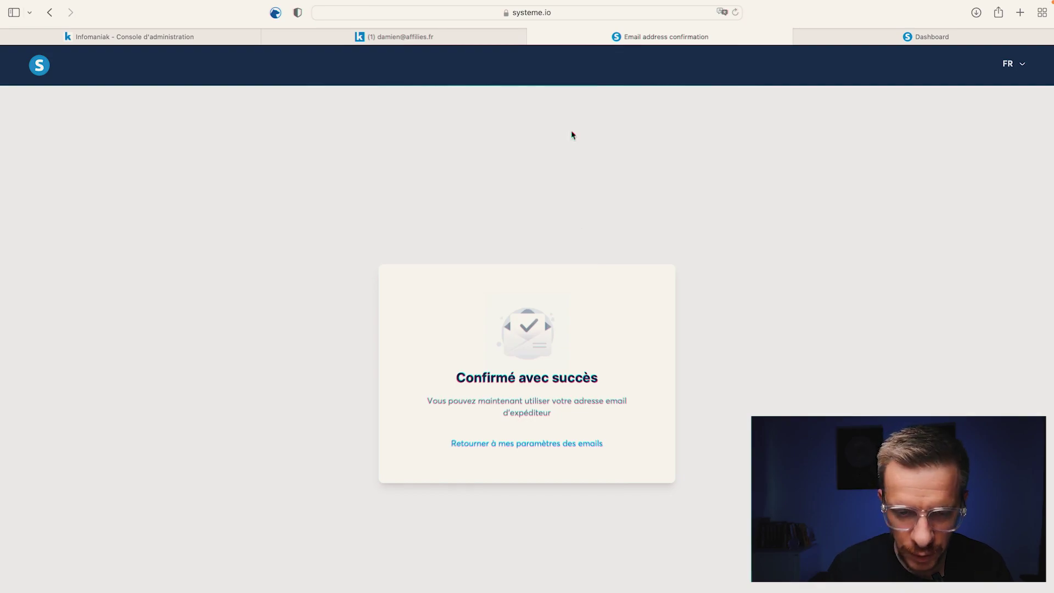
left_click(543, 444)
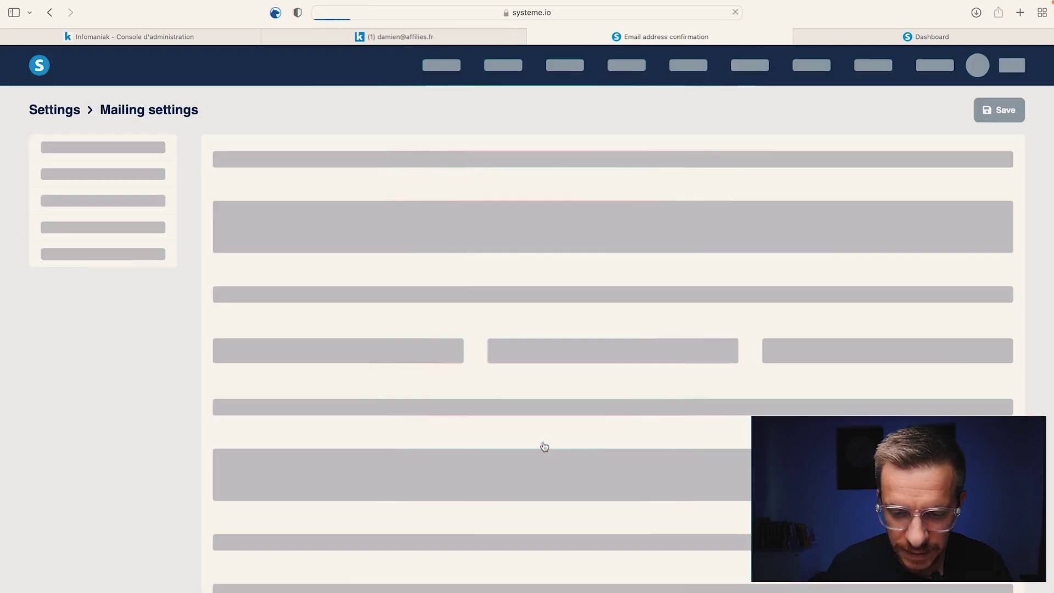